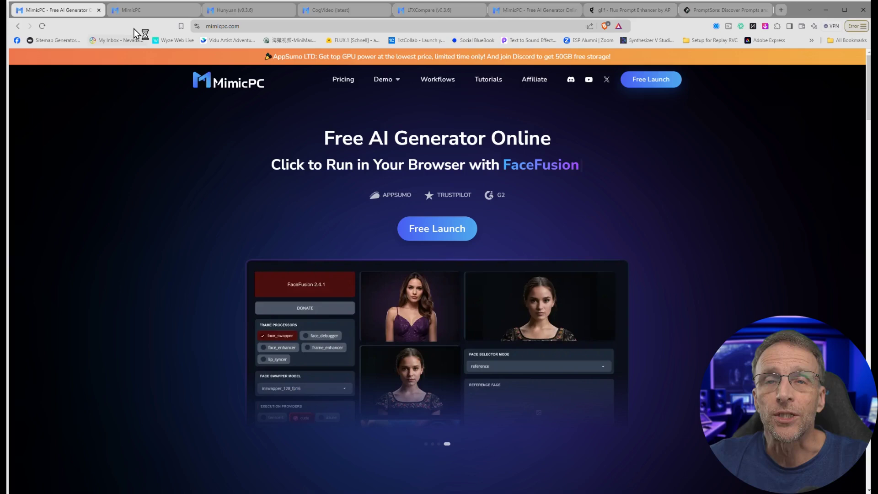
# - Check the MimicPC dashboard, then view the CogVideo, LTXCompare and Hunyuan workflows in turn
pyautogui.click(135, 12)
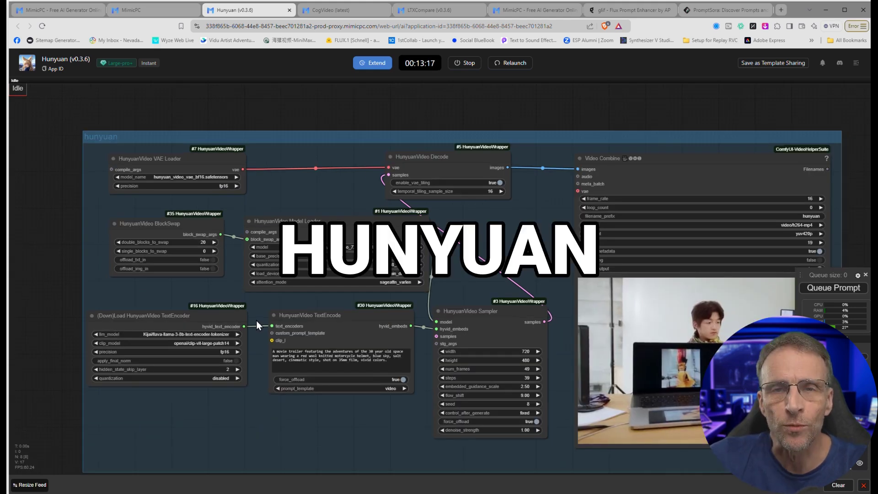
pyautogui.click(330, 9)
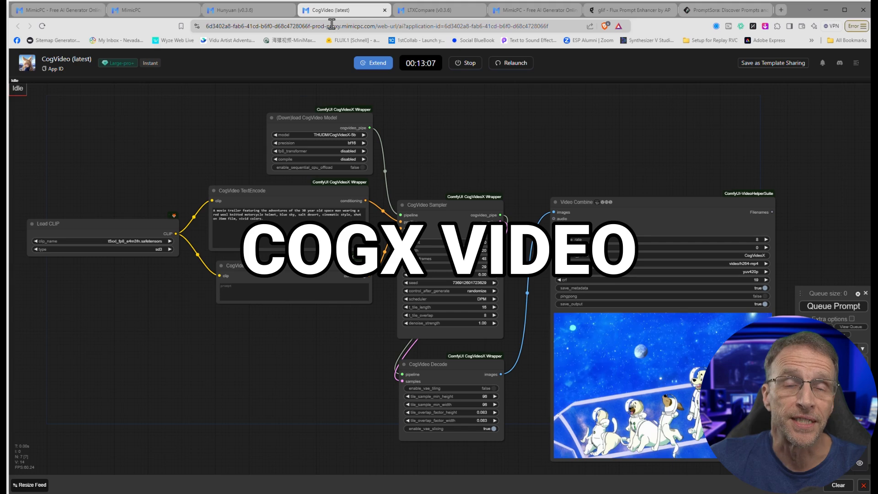
pyautogui.click(430, 11)
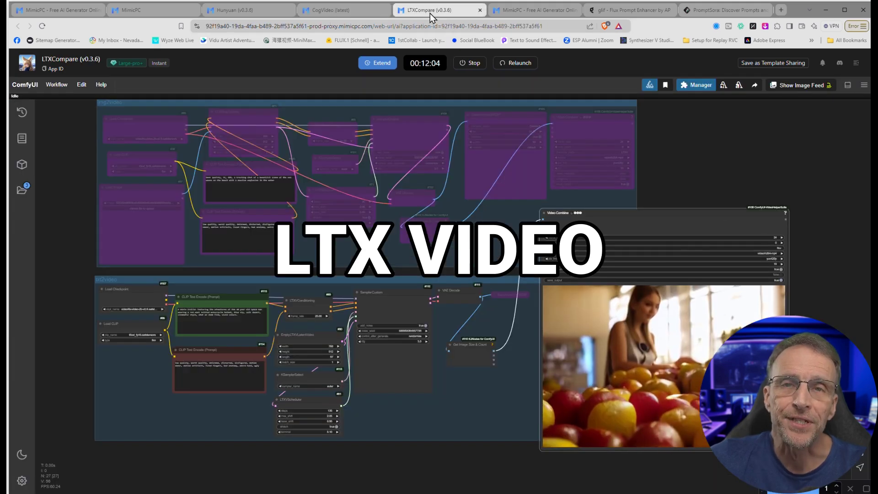
pyautogui.click(236, 9)
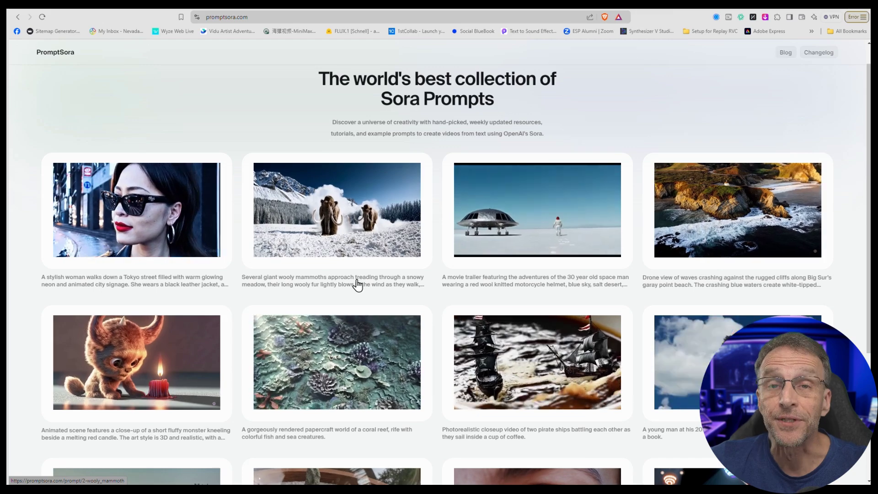
# - Scroll to the gallery top and open the '30 year old space man' movie trailer prompt
pyautogui.scroll(1, 437, 301)
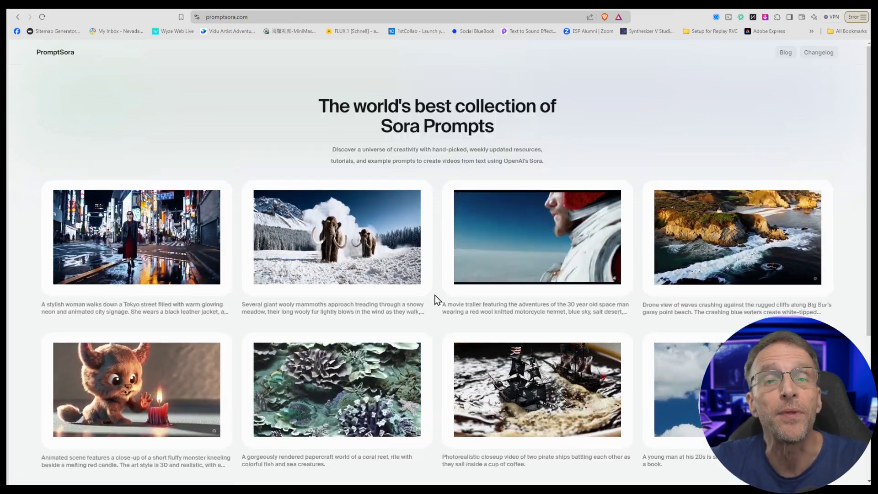
pyautogui.click(536, 252)
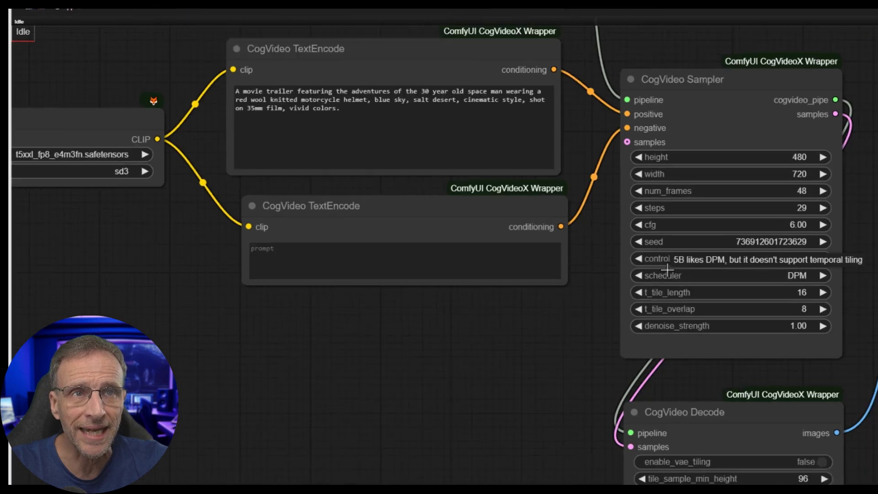
# - Scroll down the CogVideo workflow to review its sampler settings
pyautogui.scroll(-2, 676, 366)
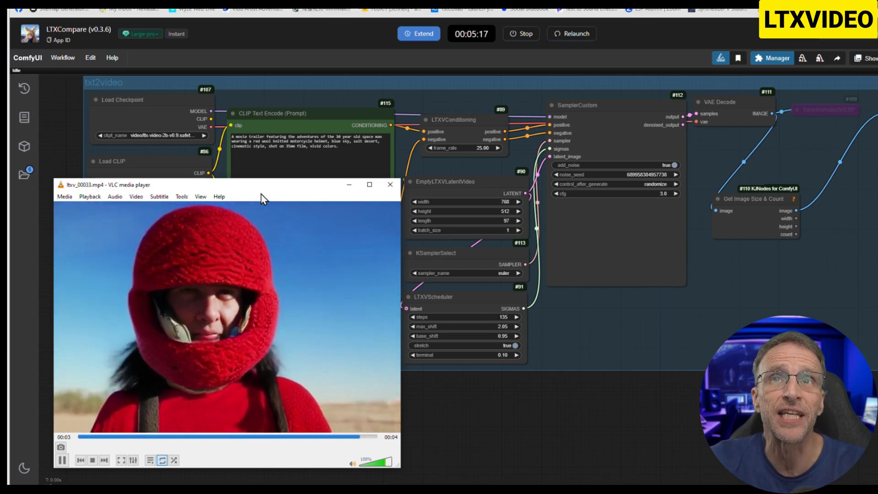
# - Scroll up in the LTX workflow while the ltxv_00034.mp4 space man render plays
pyautogui.scroll(2, 250, 380)
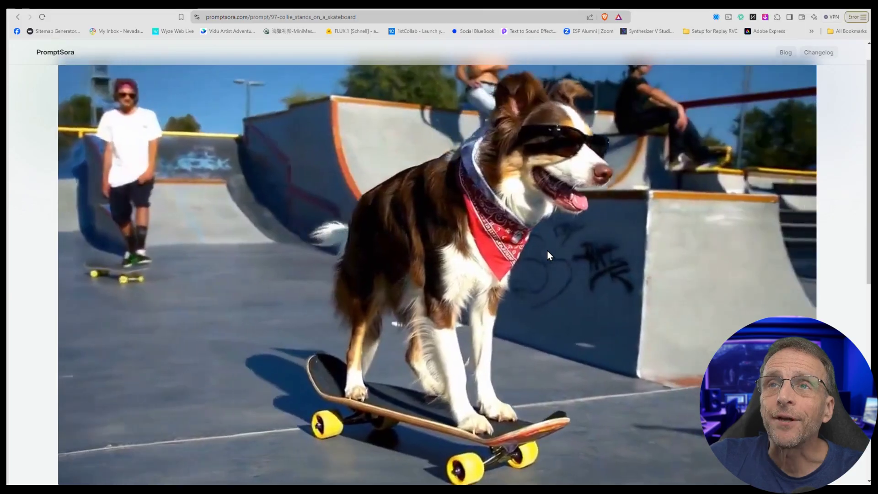
# - Scroll down the Hunyuan workflow while reviewing its space man render
pyautogui.scroll(-2, 547, 250)
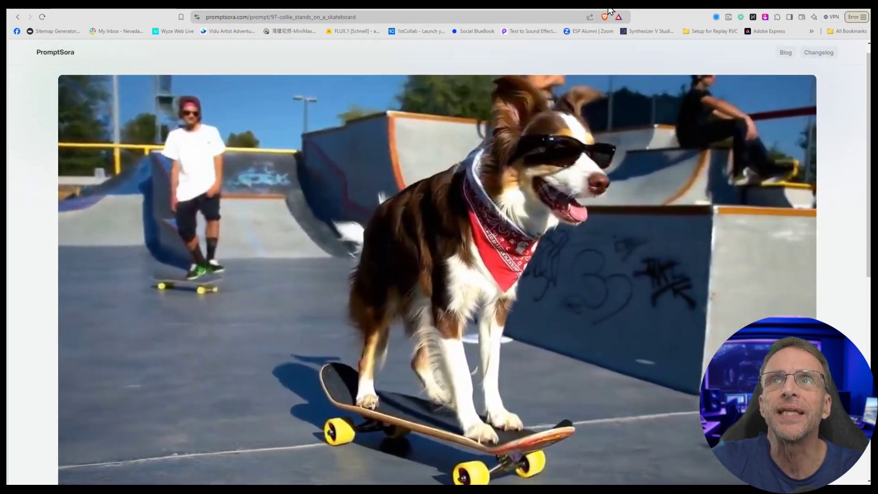
# - Switch to the glif Flux Prompt Enhancer to expand the border collie skateboard prompt
pyautogui.click(577, 7)
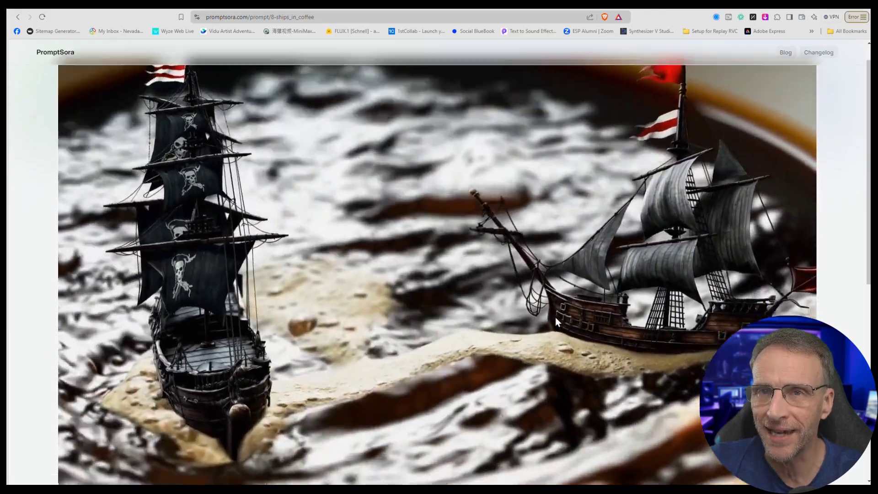
# - Scroll down to show the full pirate-ships-in-coffee prompt below the video
pyautogui.scroll(-2, 555, 316)
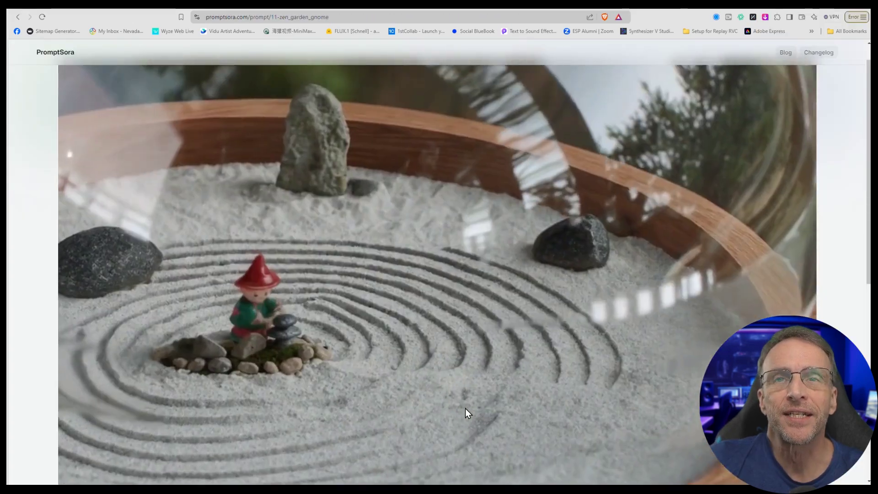
# - Scroll down beside the Hunyuan workflow while the crystal-sphere zen garden render hunyuan_00012.mp4 plays
pyautogui.scroll(-2, 466, 409)
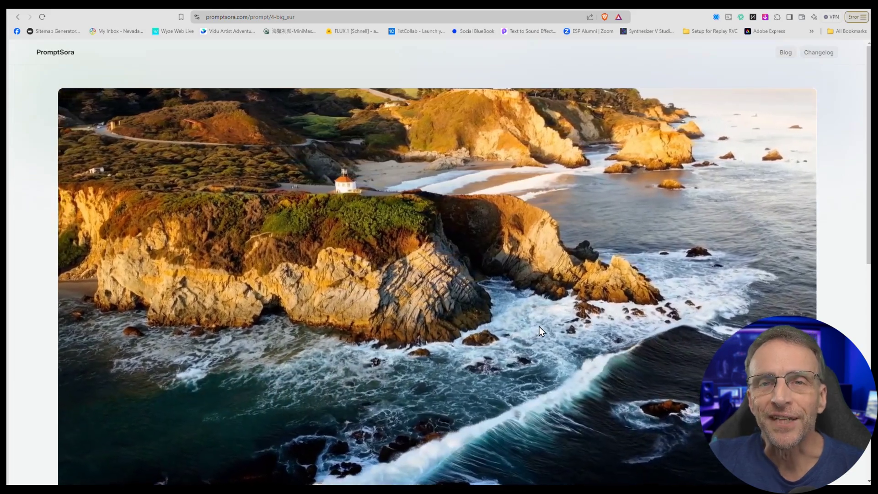
# - Scroll down to read the Big Sur prompt text
pyautogui.scroll(-3, 539, 327)
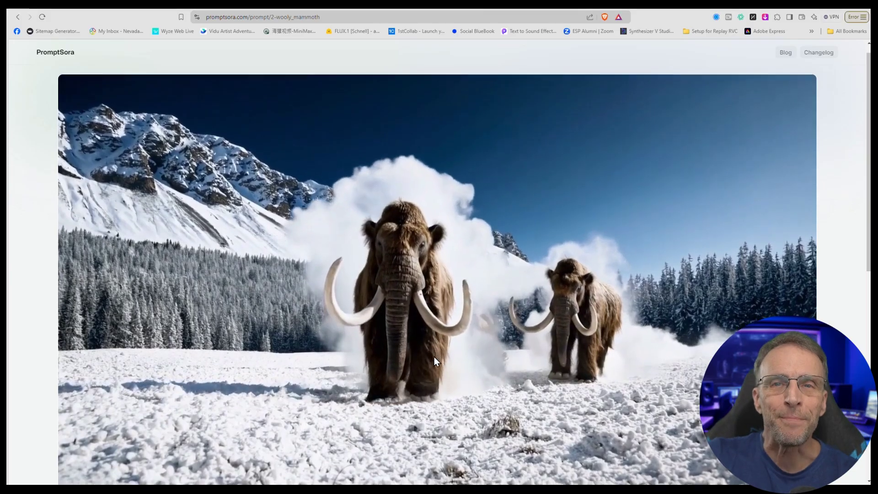
# - Scroll the LTXCompare workflow while the ltxv_00021.mp4 wooly mammoth render plays
pyautogui.scroll(-2, 435, 357)
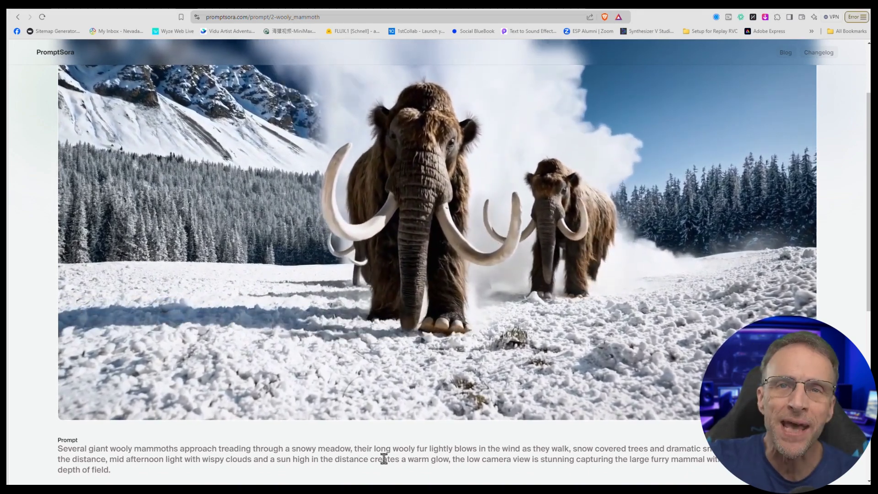
pyautogui.scroll(2, 362, 352)
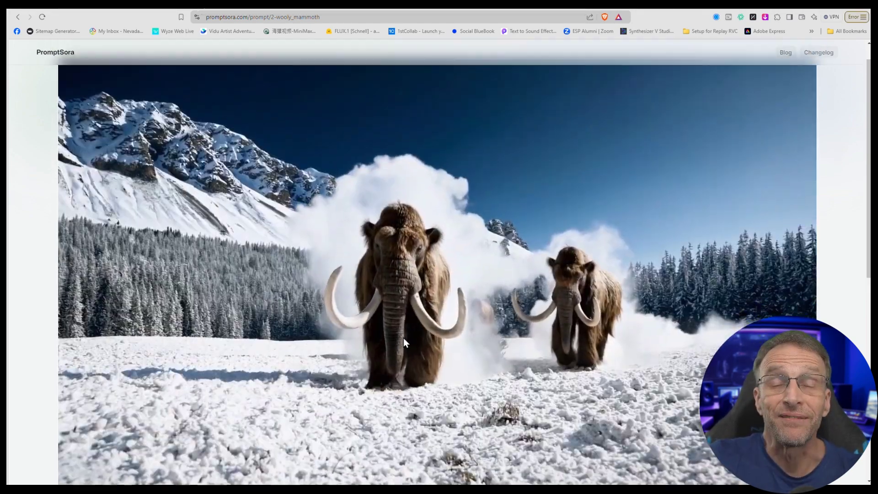
pyautogui.scroll(-1, 403, 342)
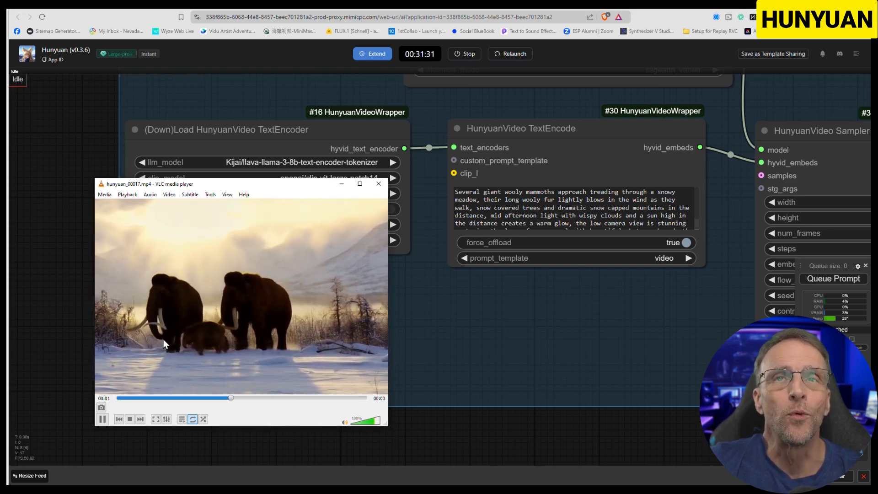
# - Raise the VLC volume to 110% while hunyuan_00017.mp4 plays the woolly mammoth clip
pyautogui.scroll(2, 163, 339)
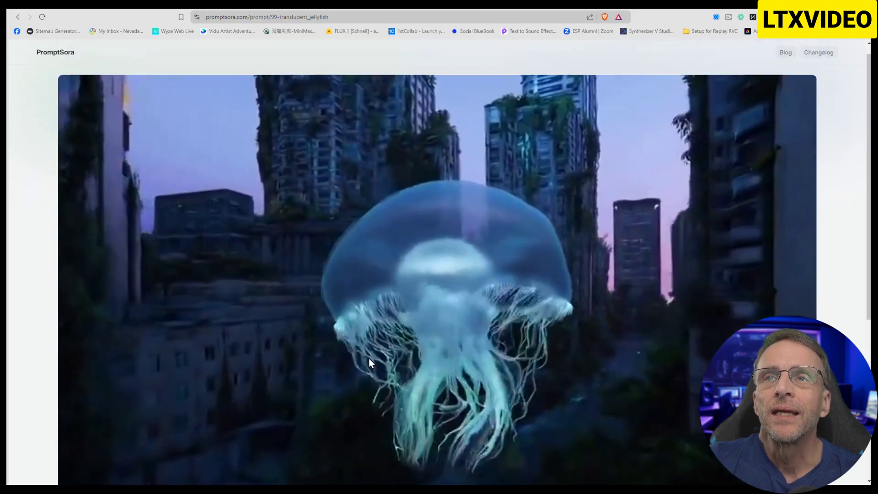
pyautogui.scroll(-3, 368, 358)
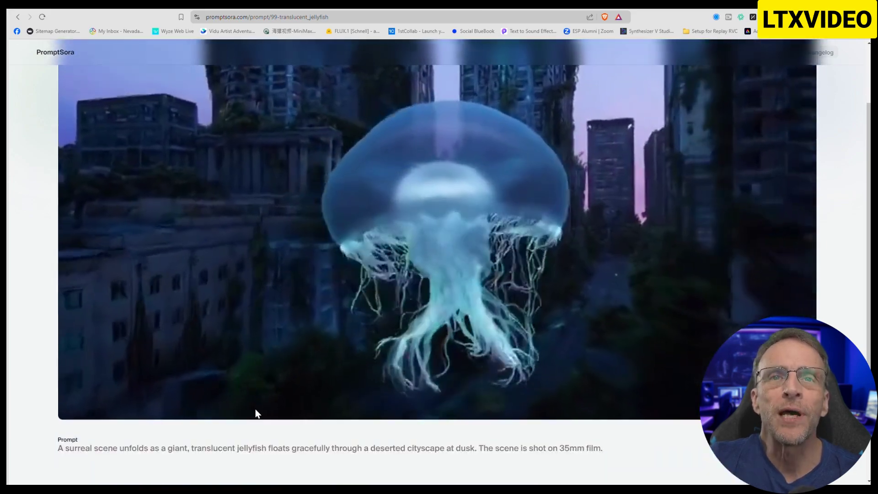
pyautogui.scroll(1, 183, 466)
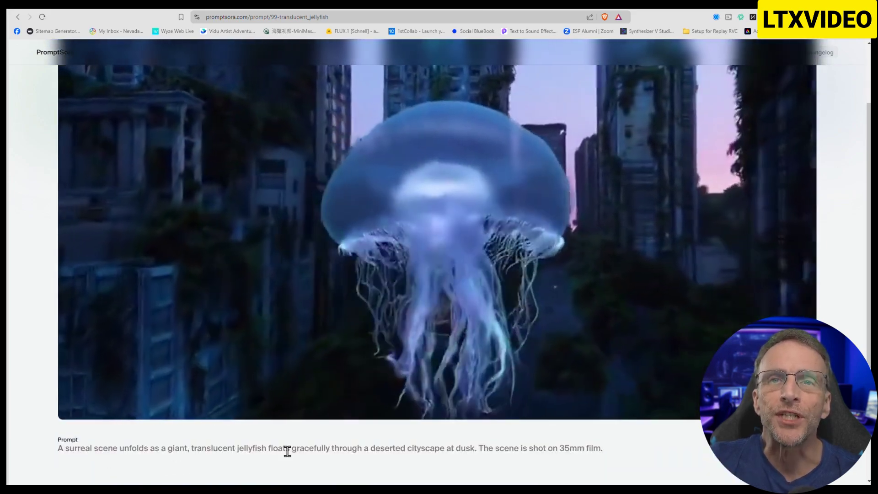
pyautogui.scroll(-1, 629, 381)
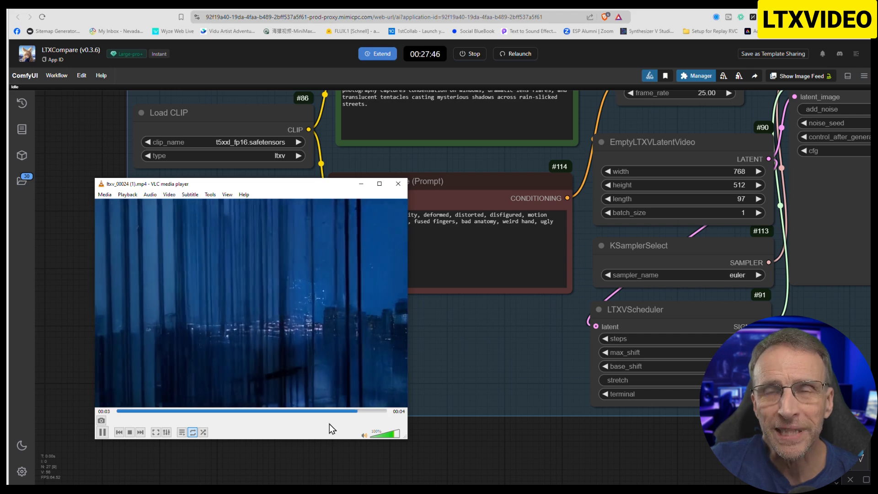
# - Lower the VLC volume while ltxv_00024 (1).mp4 plays the rainy night city clip
pyautogui.scroll(-1, 278, 326)
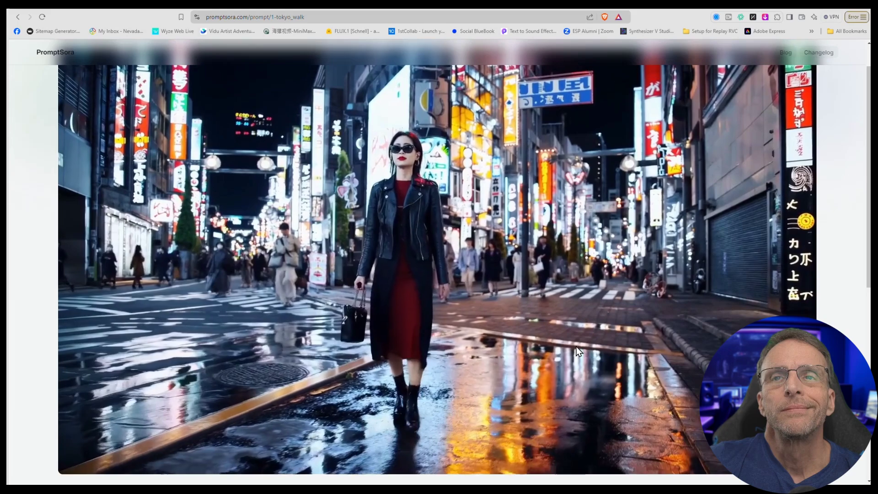
# - Scroll down the PromptSora Tokyo walk page to read its prompt
pyautogui.scroll(-1, 577, 347)
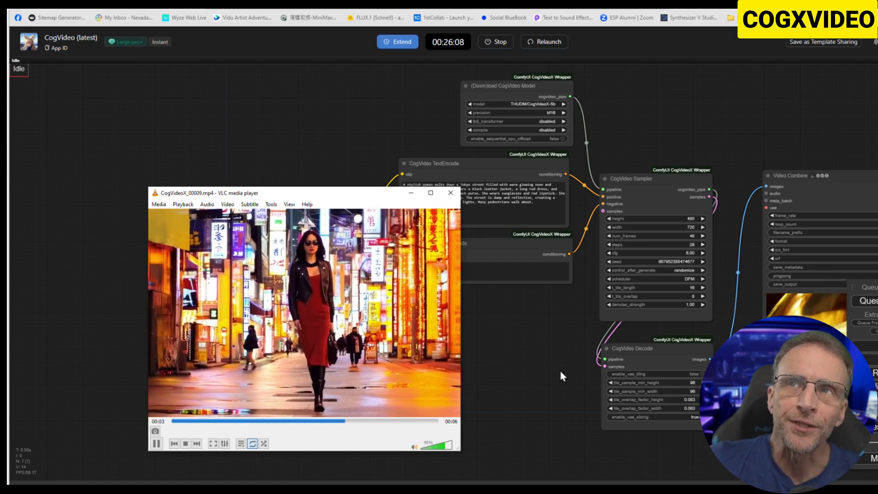
# - Bring the workflow forward to reveal the Load CLIP node, then zoom out and in on Video Combine's frame_rate
pyautogui.moveTo(559, 369); pyautogui.dragTo(434, 312)
pyautogui.scroll(-2, 714, 196)
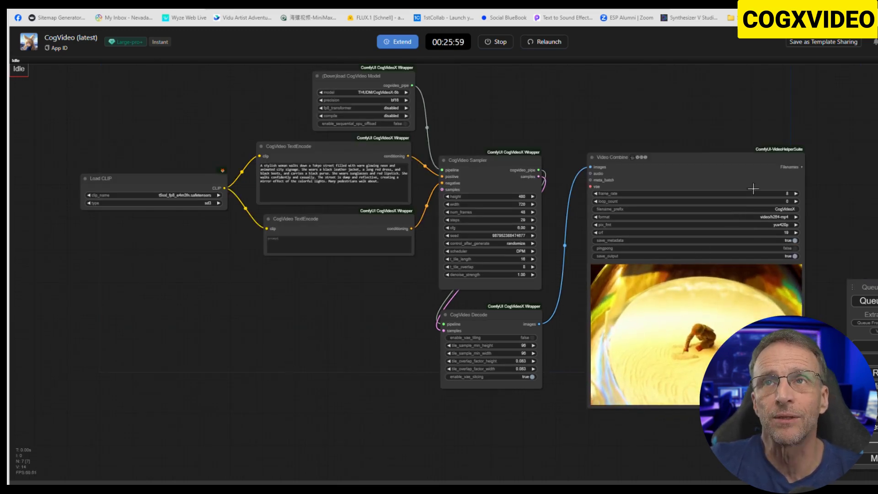
pyautogui.scroll(5, 798, 193)
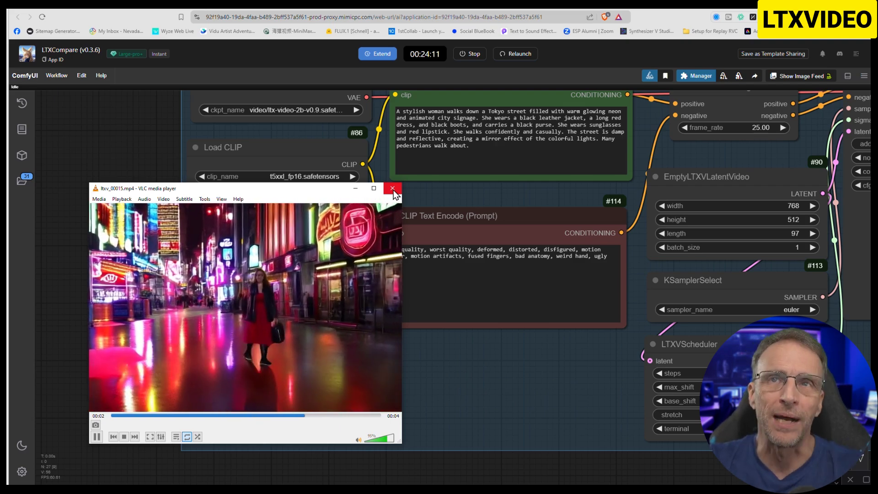
# - Close the ltxv_00015 Tokyo clip and raise the VLC volume for ltxv_00019.mp4
pyautogui.click(394, 194)
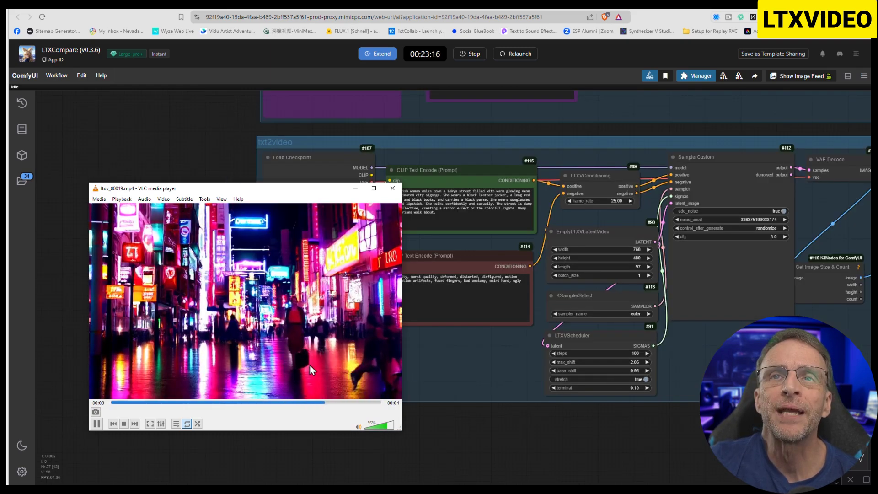
pyautogui.scroll(1, 237, 348)
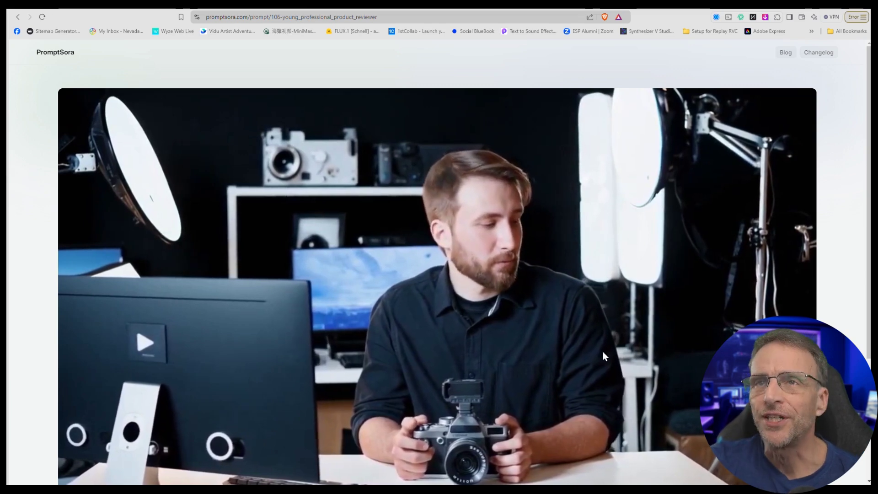
# - Scroll the reviewer page until the gadget-filled studio prompt appears beneath the video
pyautogui.scroll(-2, 602, 350)
pyautogui.scroll(-3, 603, 354)
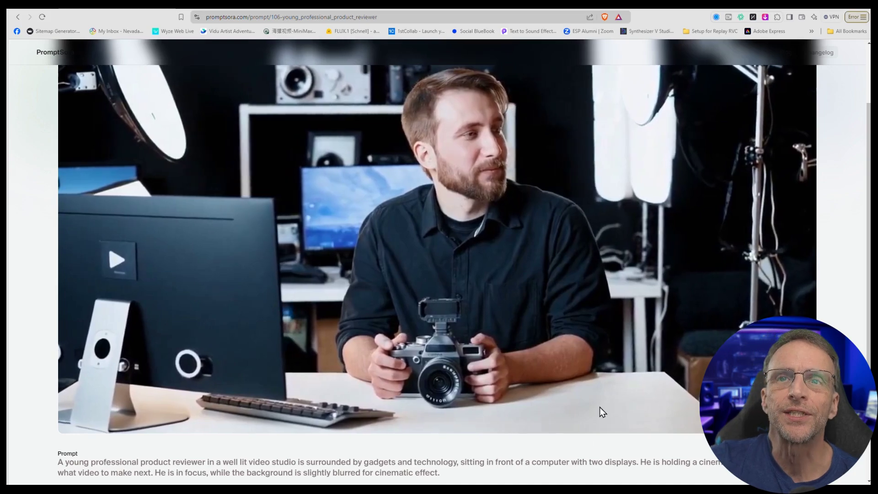
pyautogui.scroll(2, 600, 407)
pyautogui.scroll(1, 490, 258)
pyautogui.scroll(-3, 490, 258)
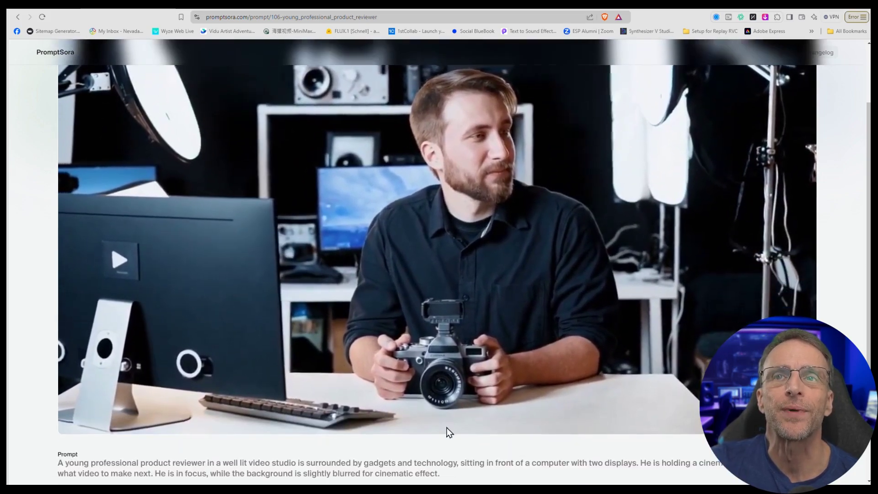